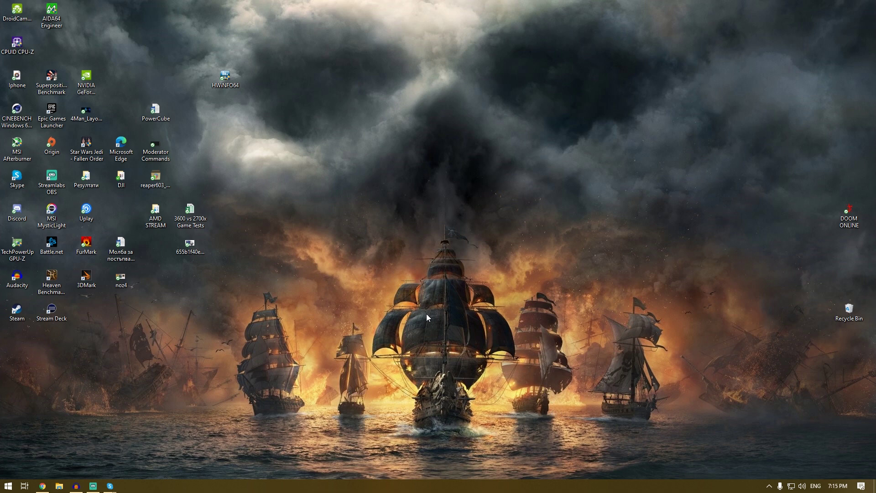
# - Switch to Chrome, search Google for "epoccam" and open the Kinoni website from the results
pyautogui.click(42, 487)
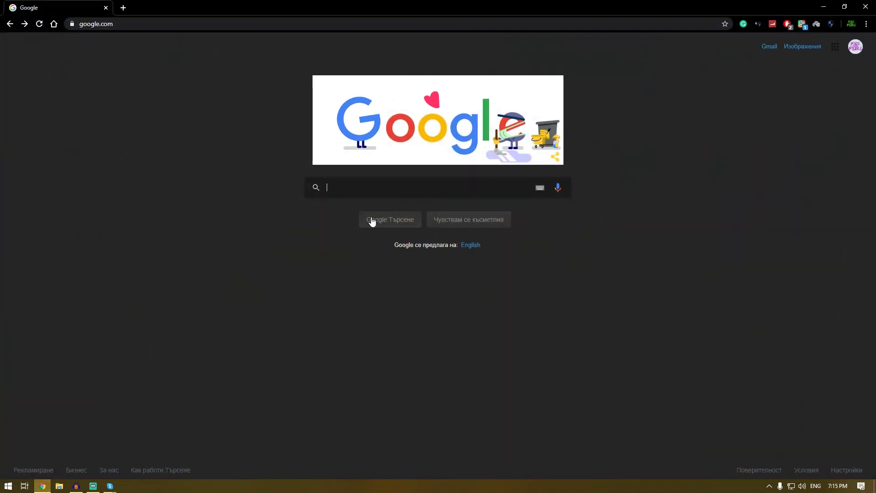
pyautogui.write('epoccam')
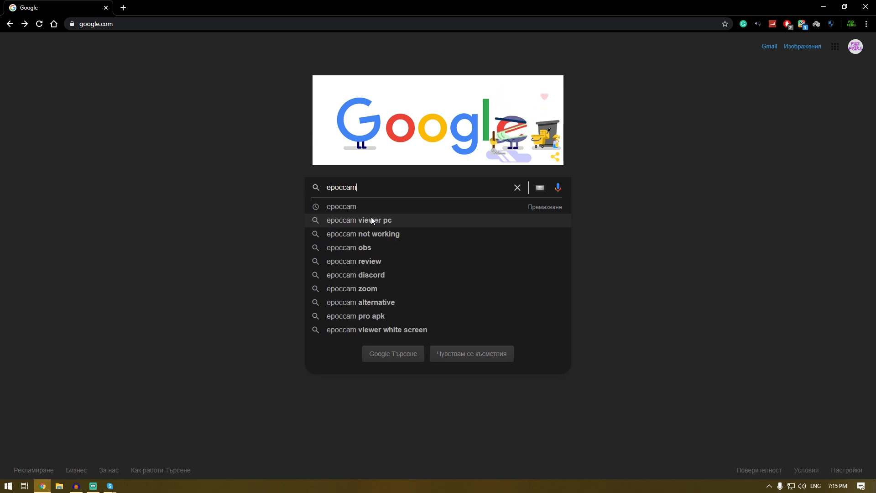
pyautogui.press('Return')
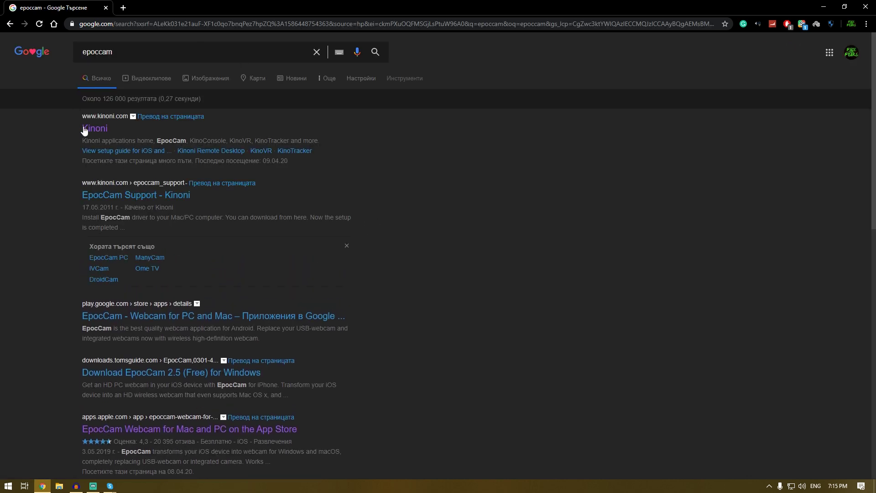
pyautogui.click(95, 130)
pyautogui.click(98, 134)
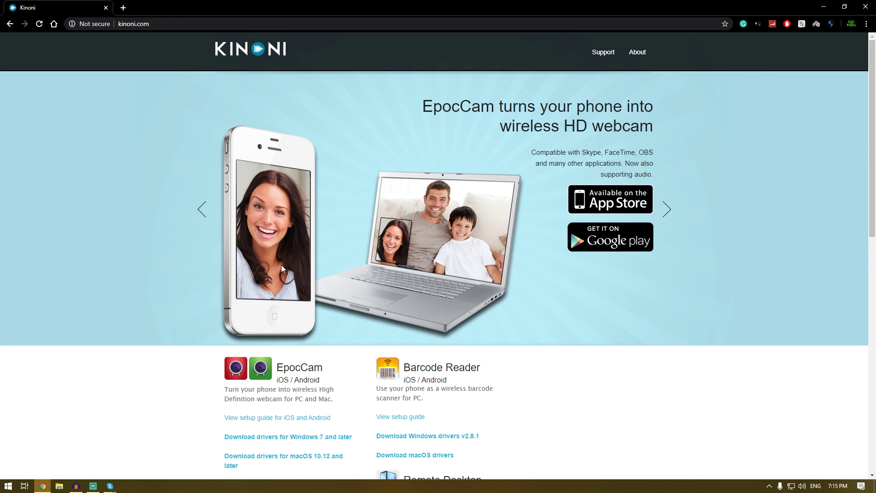
# - Try the EpocCam driver download for Windows 7 and later, cancel saving the installer and minimize the browser
pyautogui.scroll(-1, 282, 269)
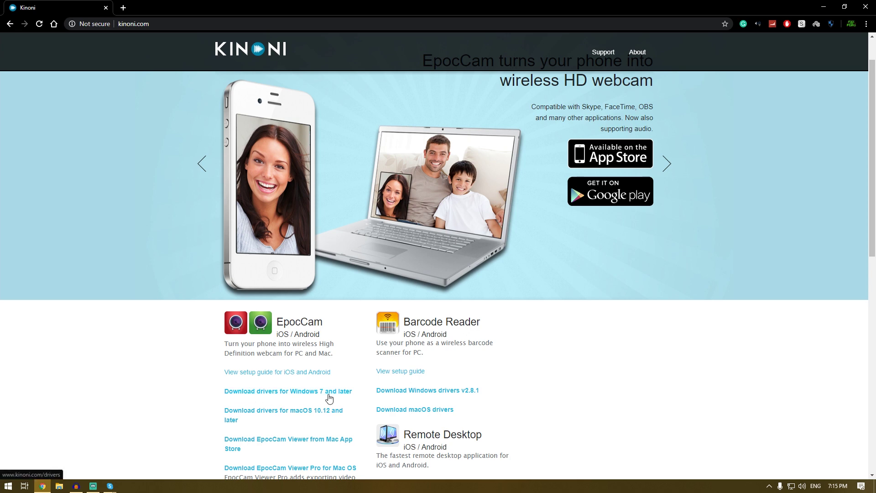
pyautogui.click(349, 397)
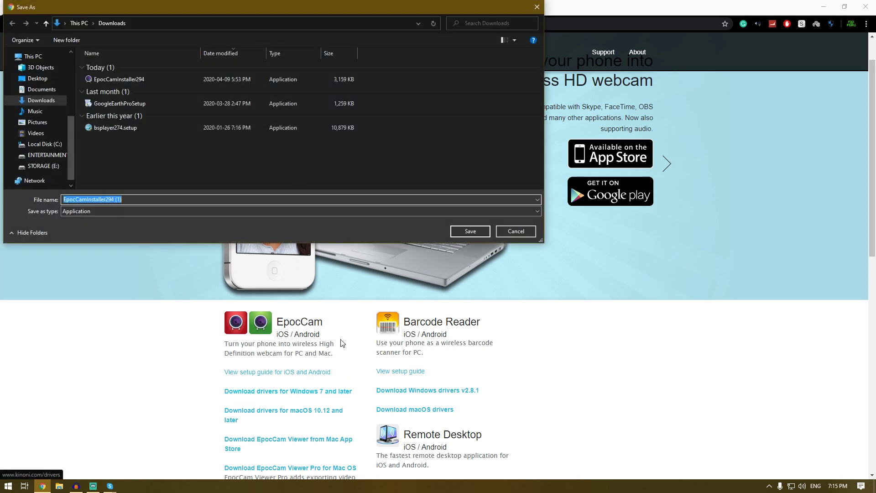
pyautogui.click(530, 233)
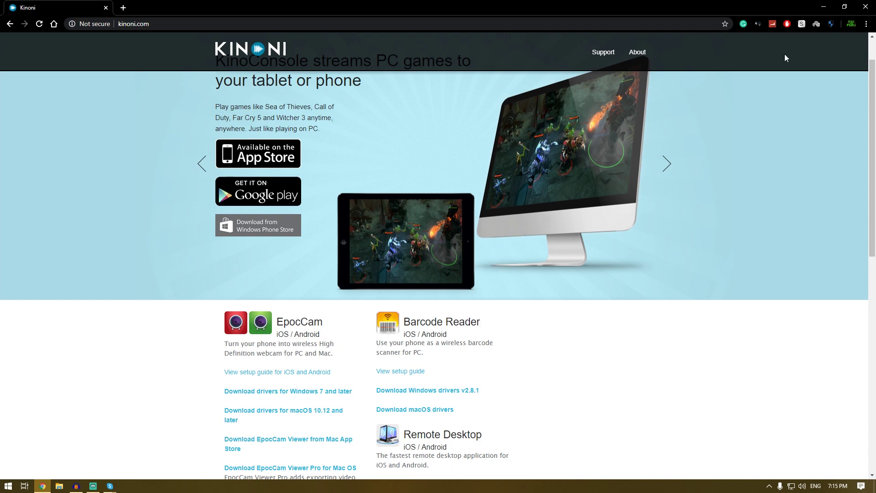
pyautogui.click(823, 7)
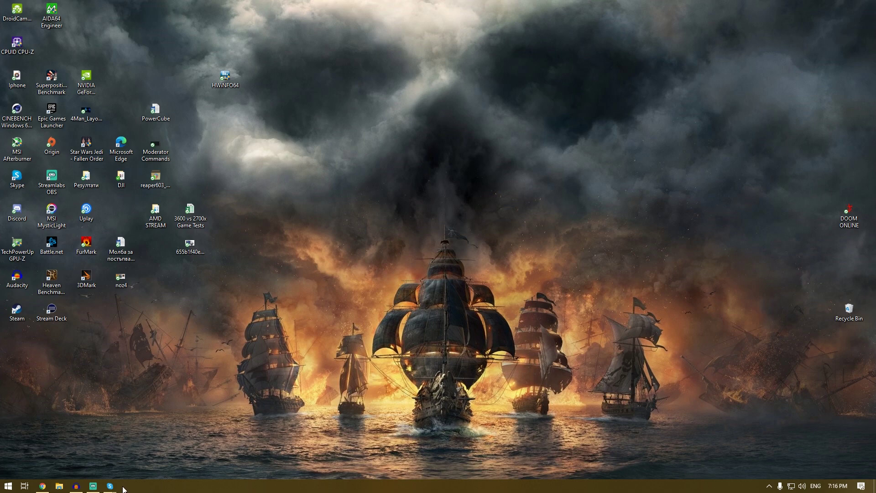
# - Switch to Skype and set the camera to EpocCam Camera in the audio and video settings
pyautogui.moveTo(111, 486)
pyautogui.click(136, 417)
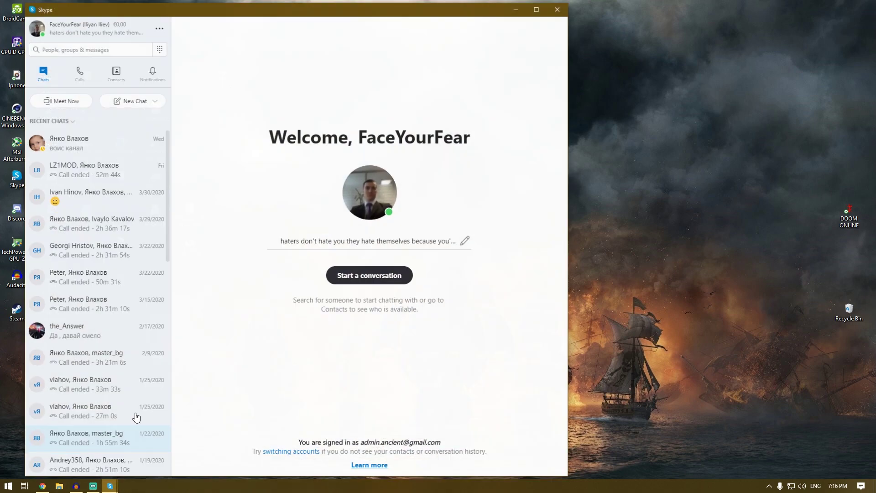
pyautogui.click(159, 27)
pyautogui.click(183, 30)
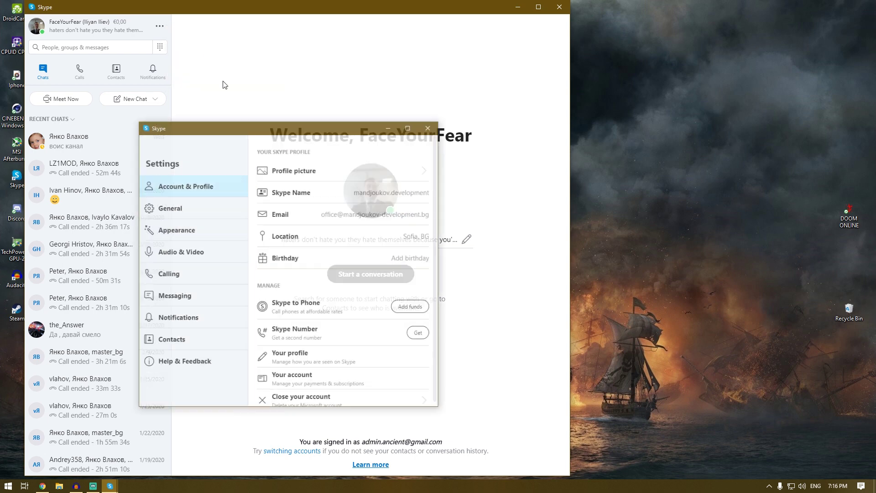
pyautogui.click(196, 238)
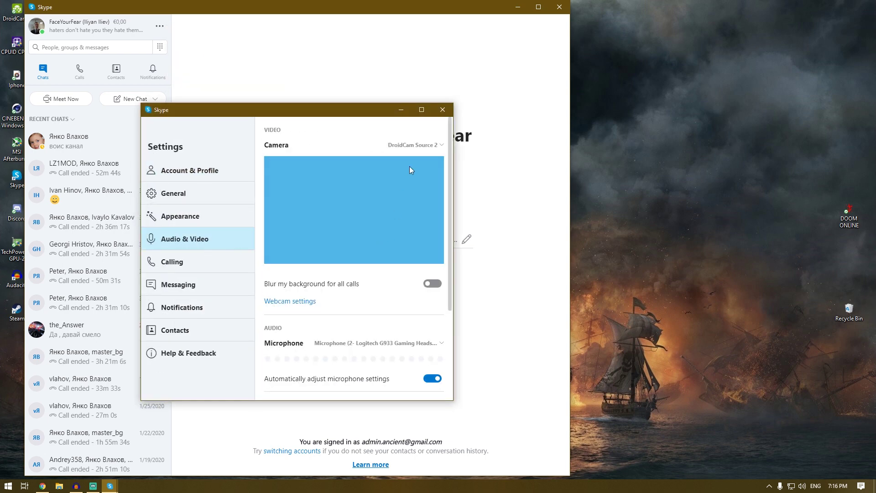
pyautogui.click(427, 147)
pyautogui.click(461, 206)
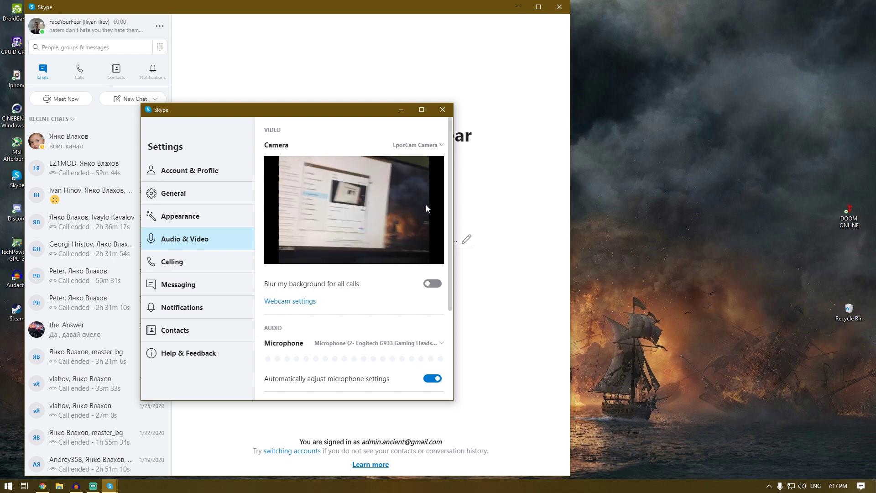
# - Review the list of selectable cameras, keep the current choice, and close the settings and Skype windows
pyautogui.click(418, 144)
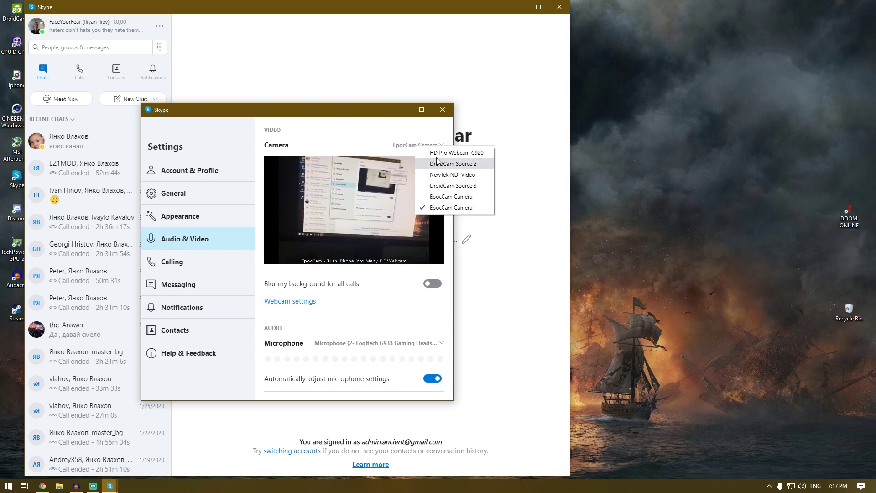
pyautogui.click(412, 162)
pyautogui.click(451, 110)
pyautogui.click(559, 7)
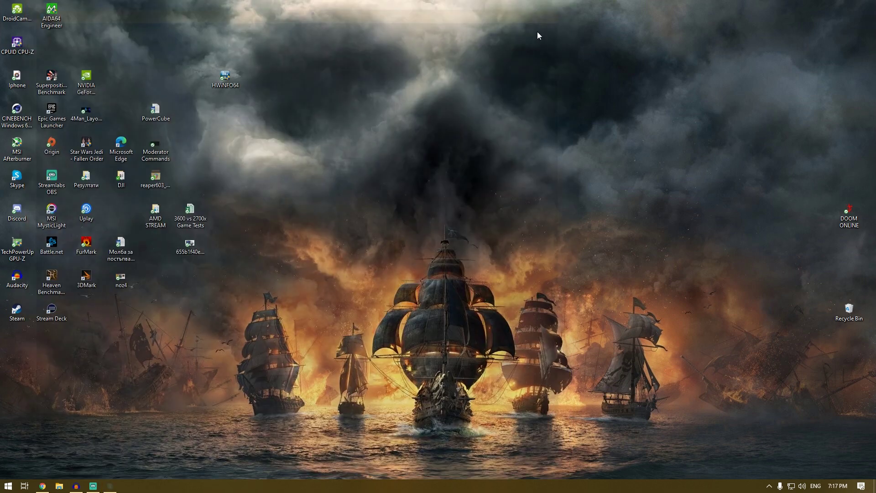
# - Switch to Streamlabs OBS and add a new Video Capture Device source named "Epoc" to the current scene
pyautogui.click(91, 488)
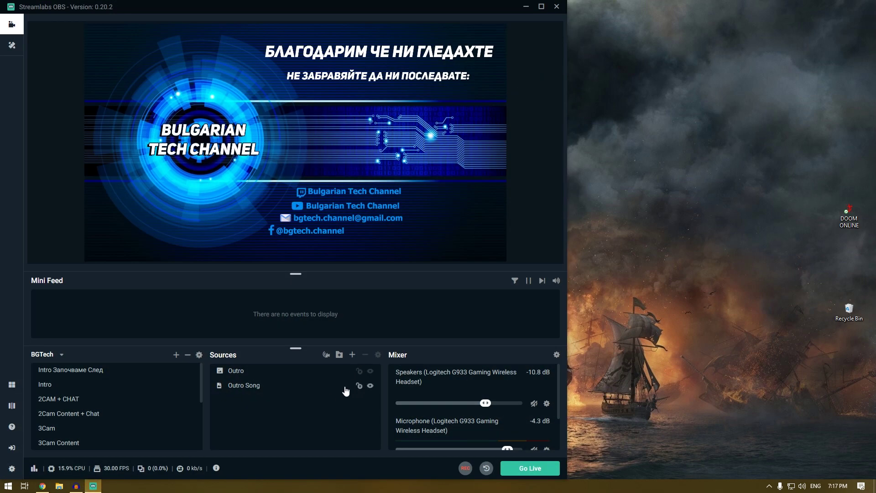
pyautogui.click(352, 355)
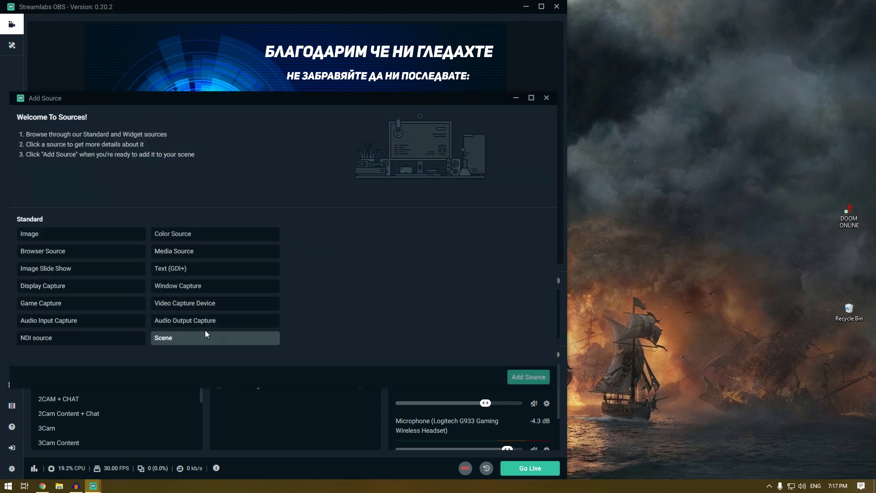
pyautogui.click(193, 305)
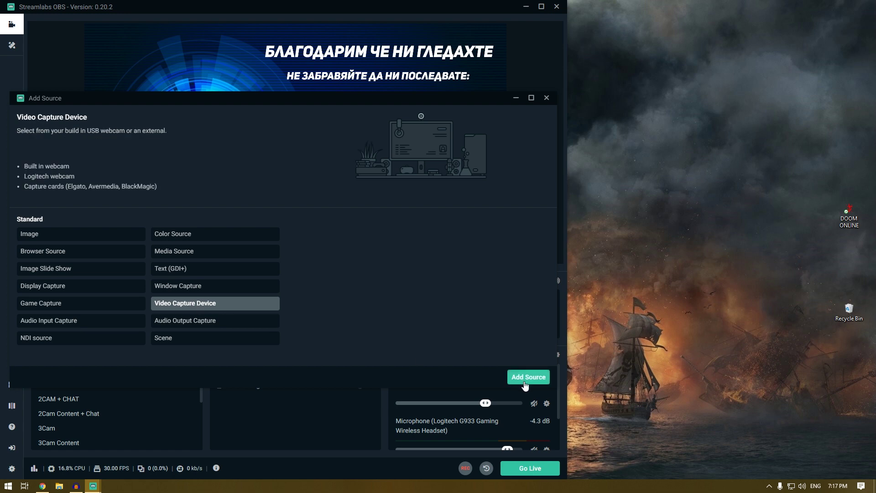
pyautogui.click(529, 377)
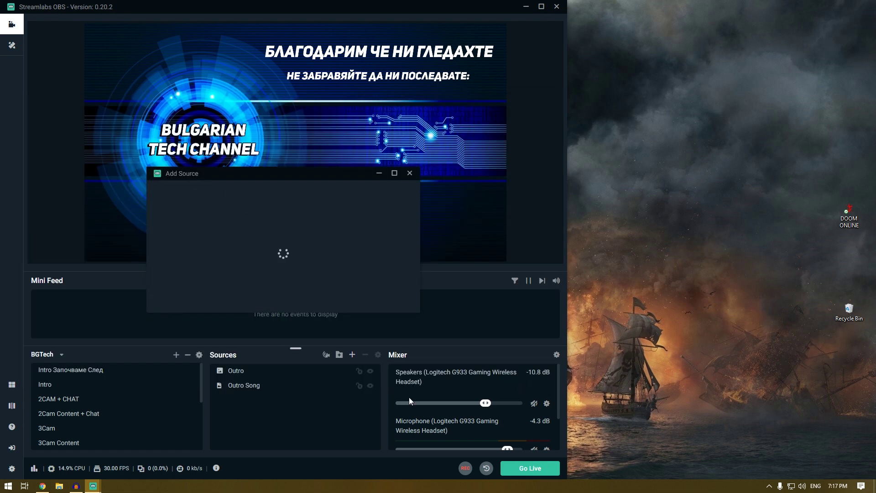
pyautogui.click(240, 302)
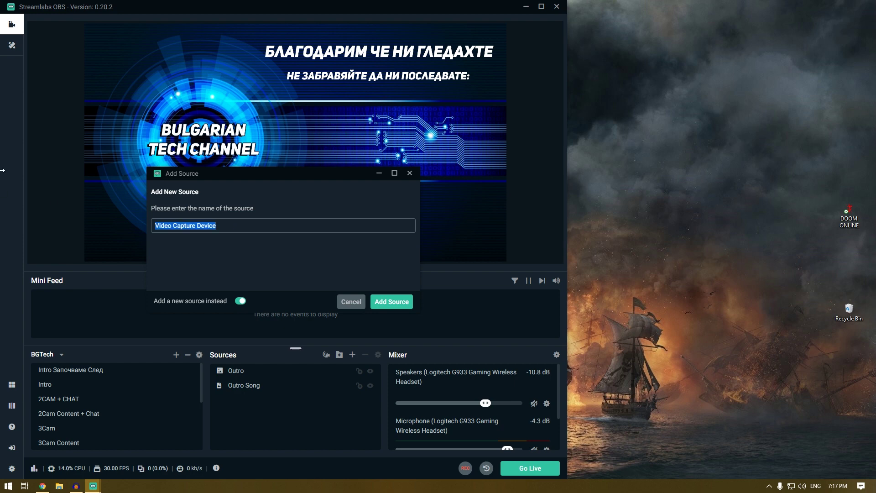
pyautogui.write('Epoc')
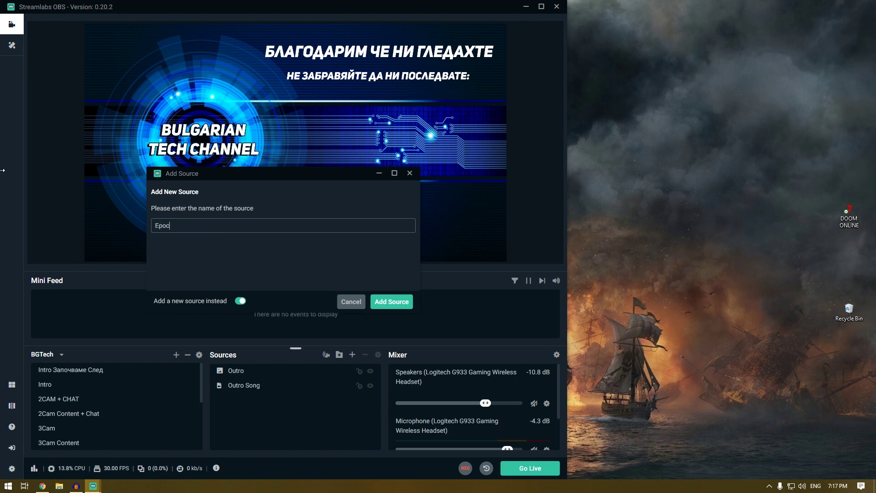
pyautogui.press('Return')
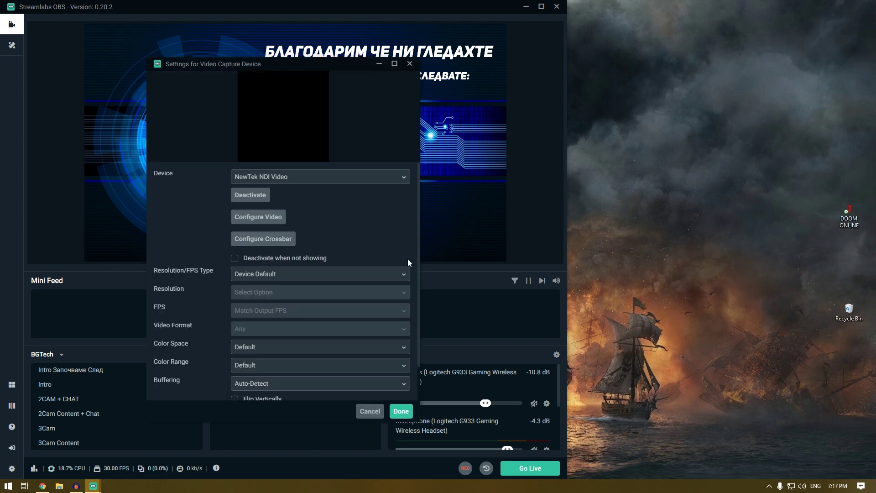
# - Set the Epoc source's device to EpocCam Camera and enlarge its picture to the full height of the scene
pyautogui.click(297, 178)
pyautogui.click(276, 248)
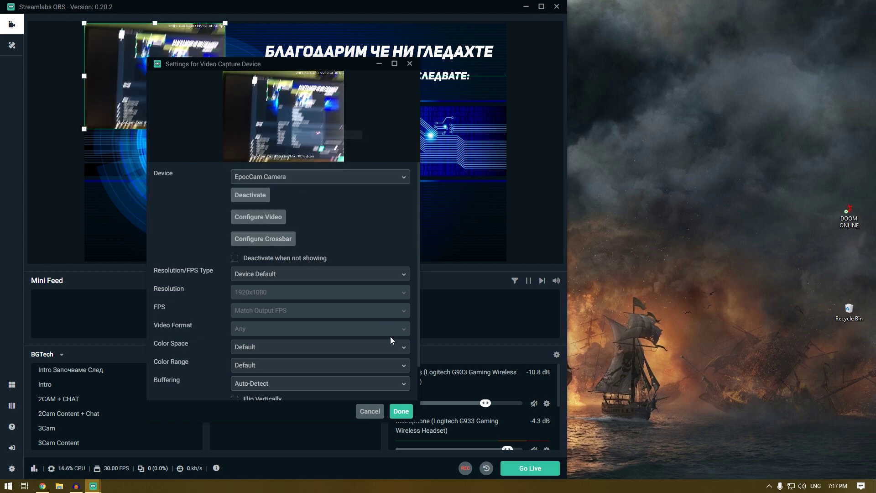
pyautogui.click(401, 411)
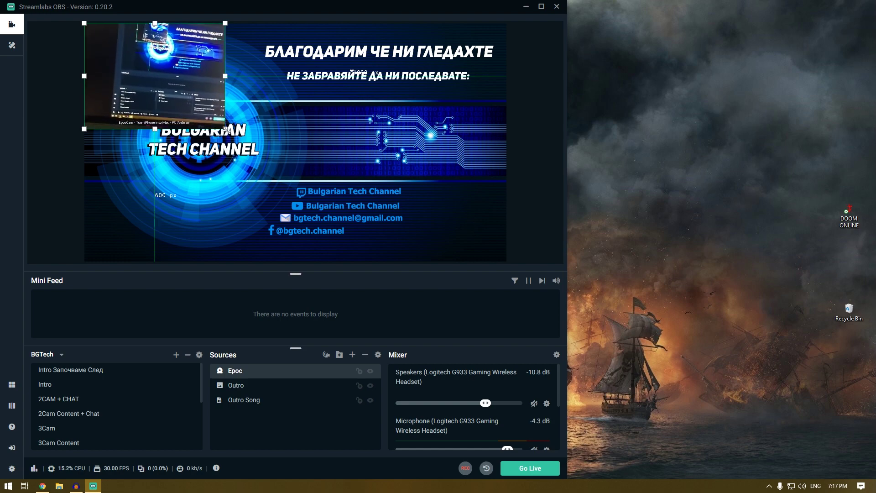
pyautogui.moveTo(225, 128); pyautogui.dragTo(437, 190)
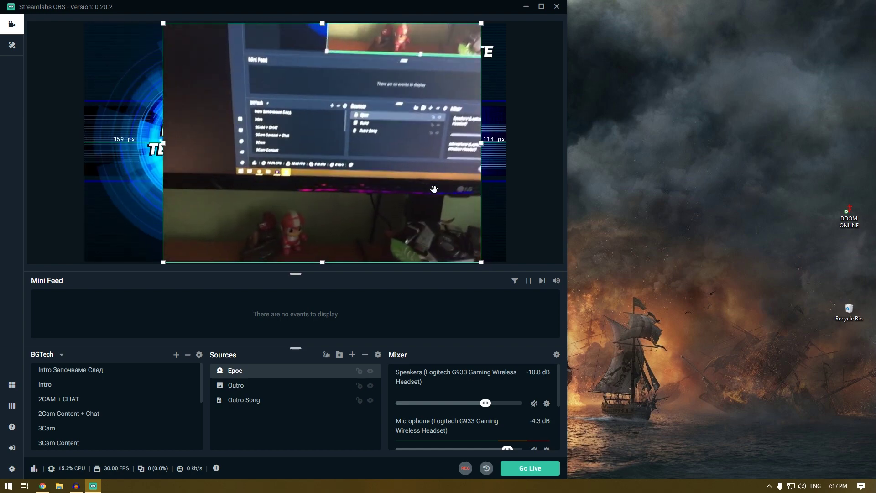